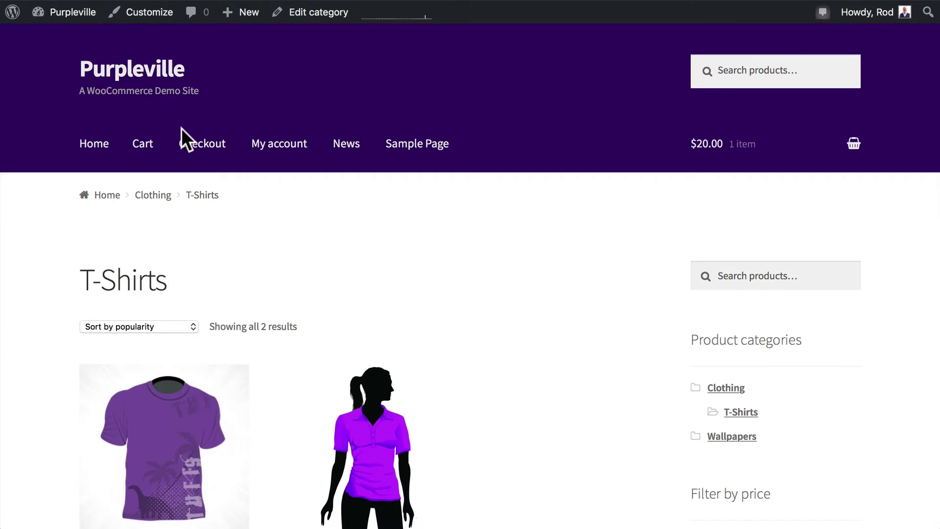
Scroll through the Storefront theme page in the WordPress admin
{"action": "scroll", "coordinate": [181, 128], "scroll_direction": "down", "scroll_amount": 2}
{"action": "scroll", "coordinate": [181, 128], "scroll_direction": "up", "scroll_amount": 2}
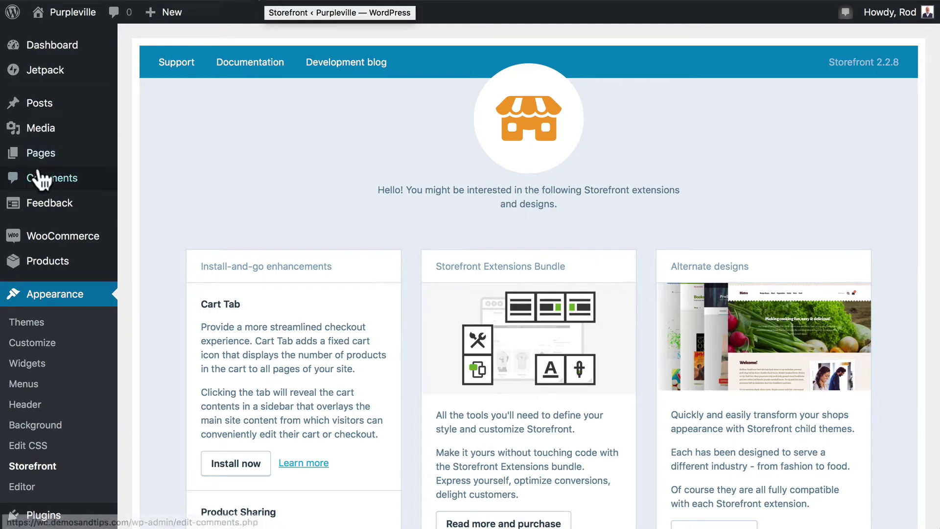
{"action": "scroll", "coordinate": [38, 211], "scroll_direction": "down", "scroll_amount": 4}
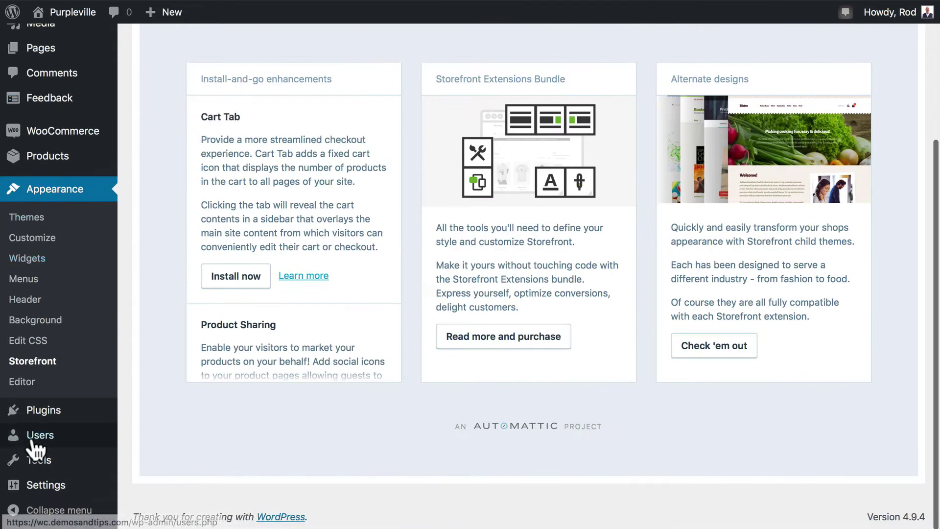
Search Add New Plugins for 'woocommerce colors', then install and activate WooCommerce Colors
{"action": "left_click", "coordinate": [39, 408]}
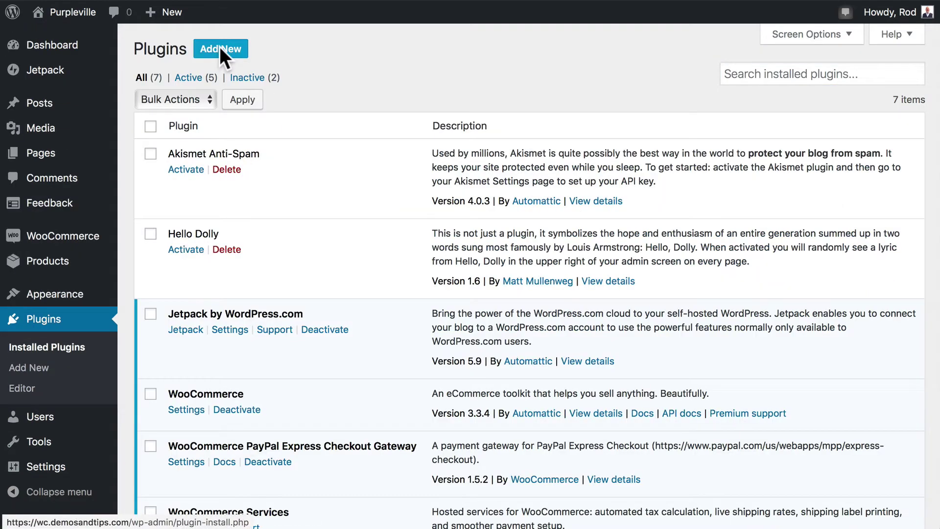
{"action": "left_click", "coordinate": [219, 49]}
{"action": "left_click", "coordinate": [840, 92]}
{"action": "type", "text": "woocommerce colorso"}
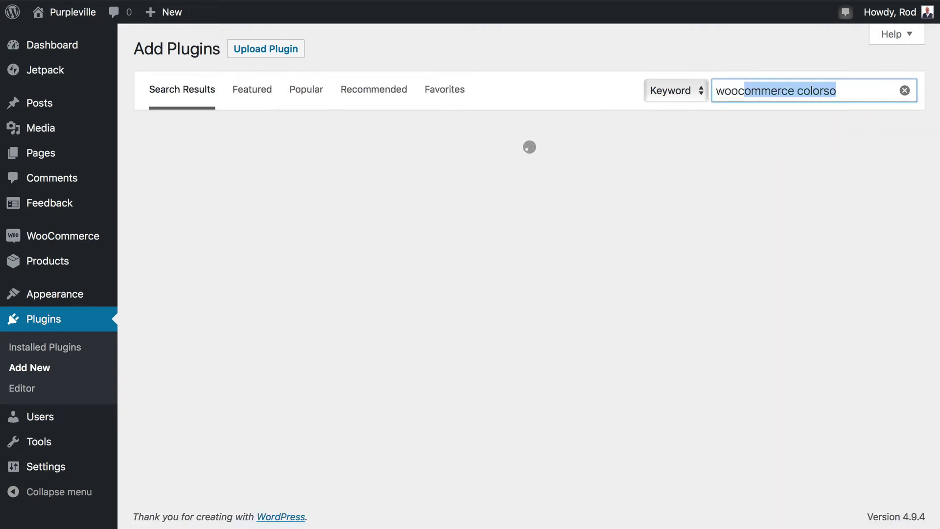
{"action": "key", "text": "Right"}
{"action": "key", "text": "BackSpace"}
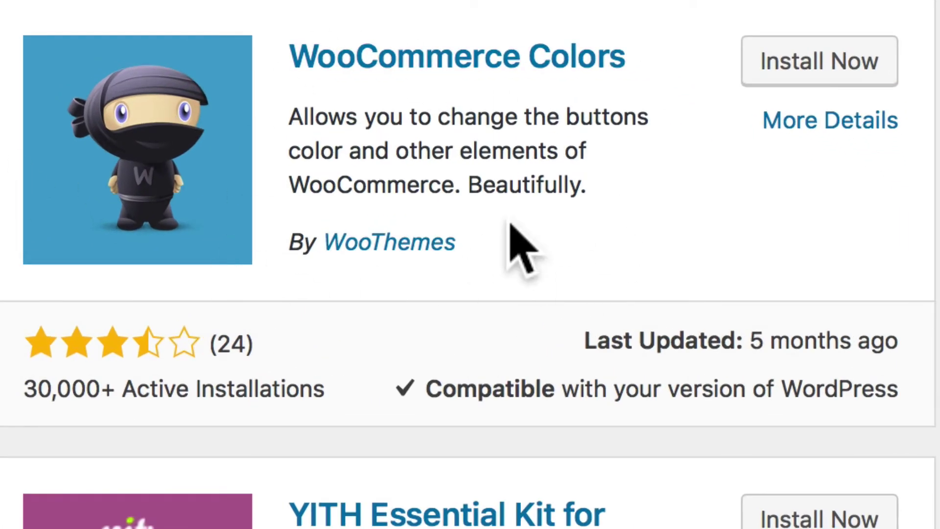
{"action": "left_click", "coordinate": [815, 59]}
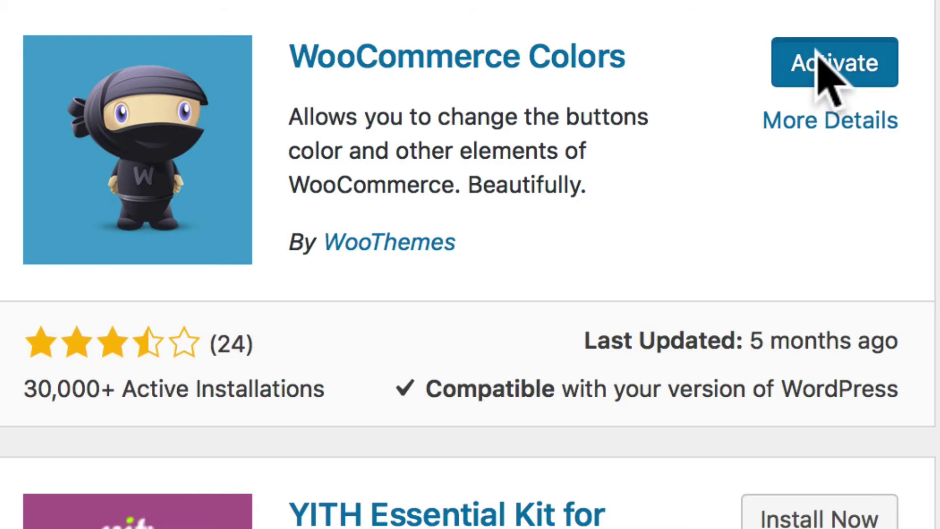
{"action": "left_click", "coordinate": [817, 49]}
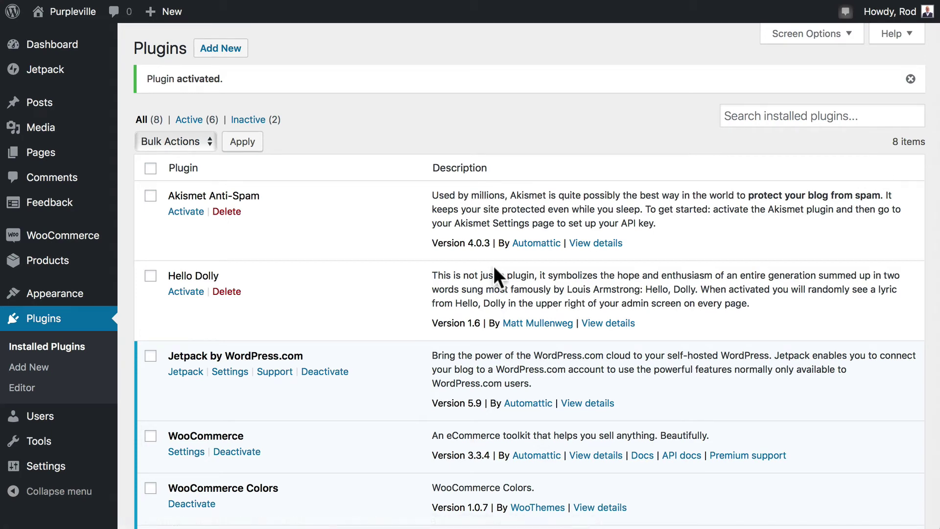
Open Appearance > Customize and browse the preview to the Clothing, then T-Shirts category
{"action": "mouse_move", "coordinate": [58, 300]}
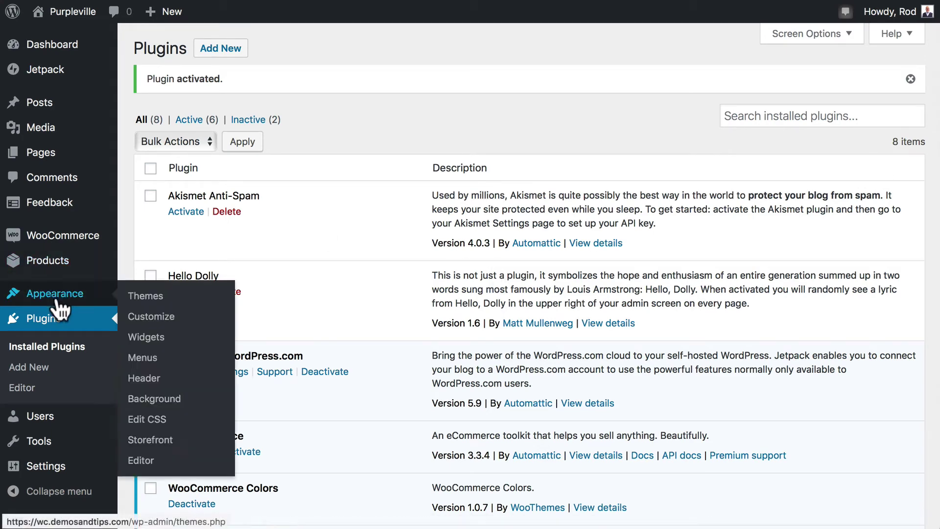
{"action": "left_click", "coordinate": [142, 316]}
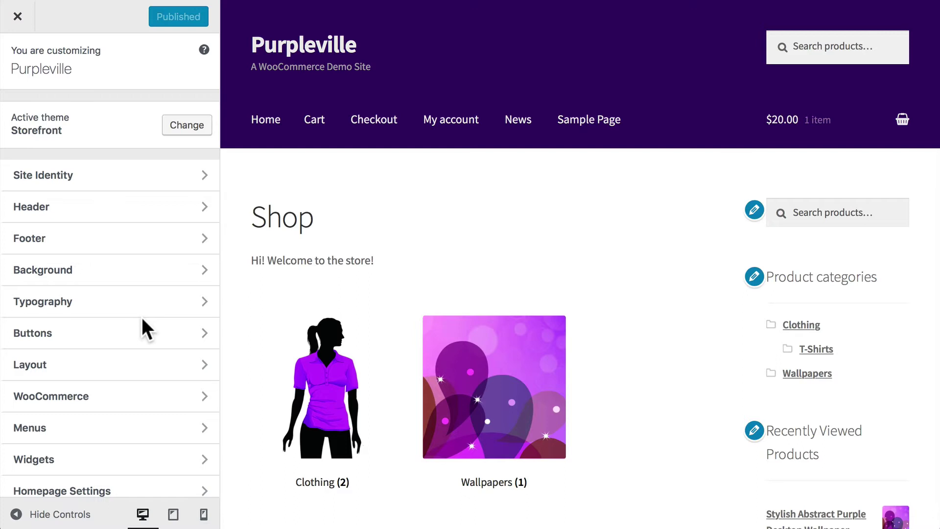
{"action": "left_click", "coordinate": [322, 380]}
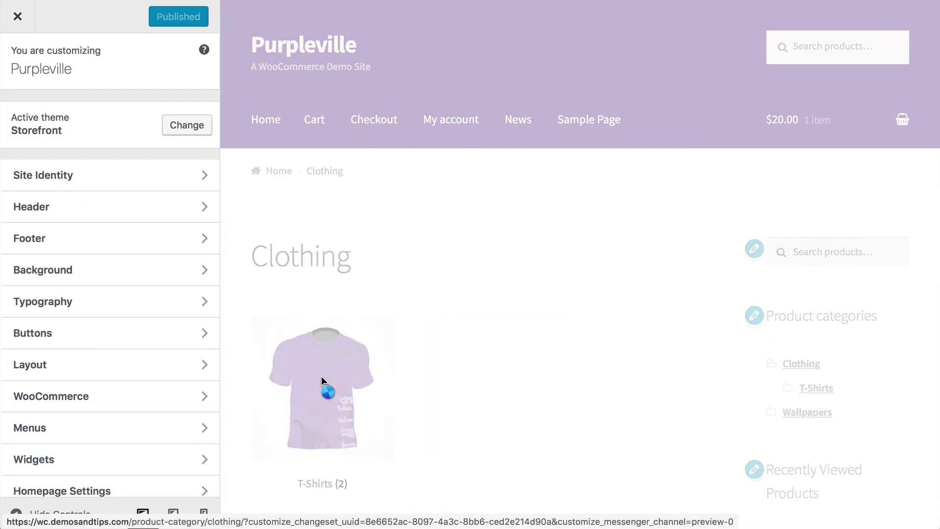
{"action": "left_click", "coordinate": [322, 376]}
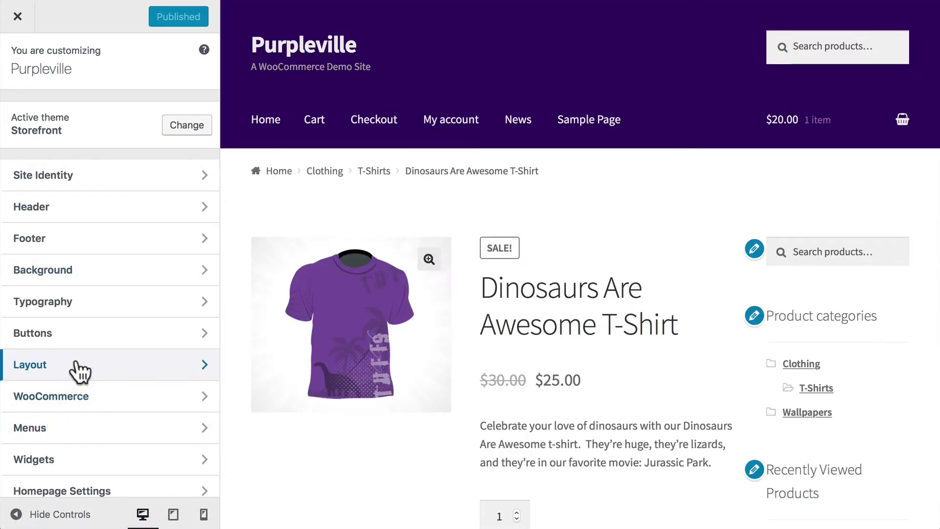
Set the WooCommerce Colors primary colour to #8224e3 and check the violet Add to cart button
{"action": "left_click", "coordinate": [68, 398]}
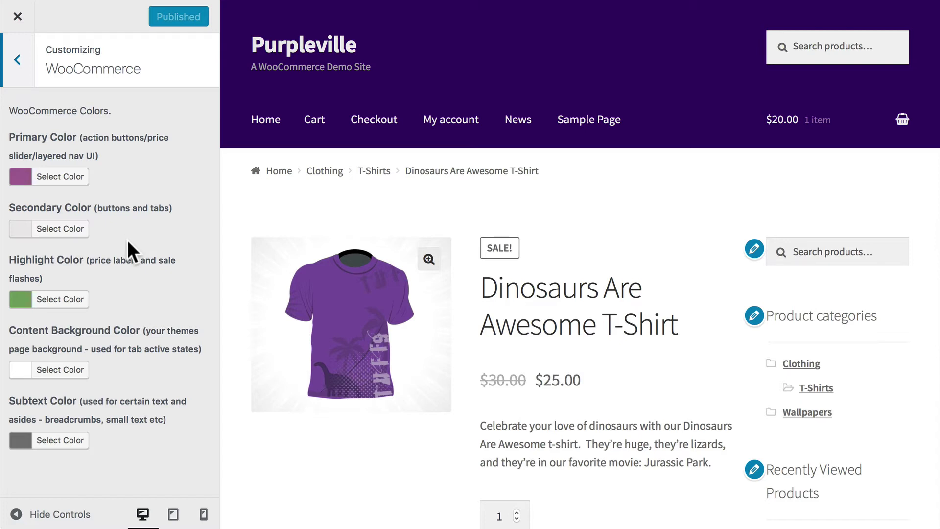
{"action": "left_click", "coordinate": [45, 177]}
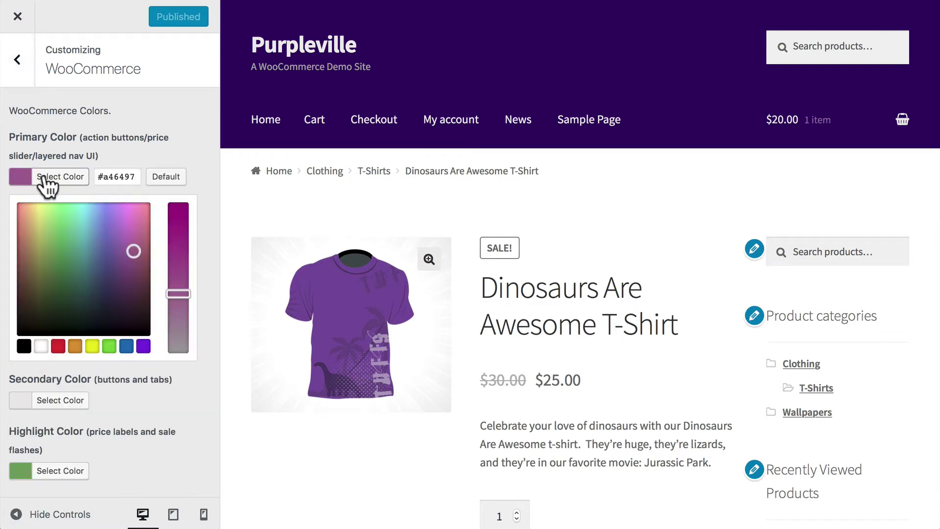
{"action": "double_click", "coordinate": [108, 175]}
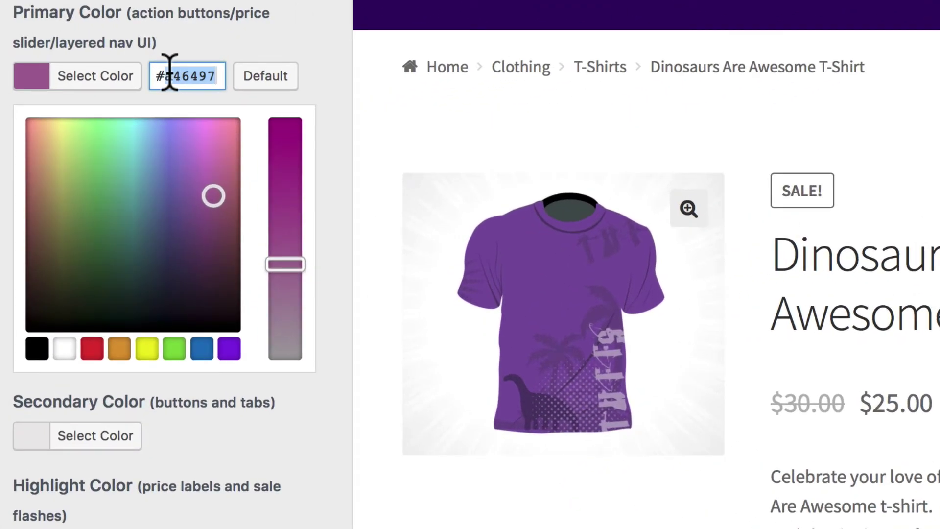
{"action": "type", "text": "8"}
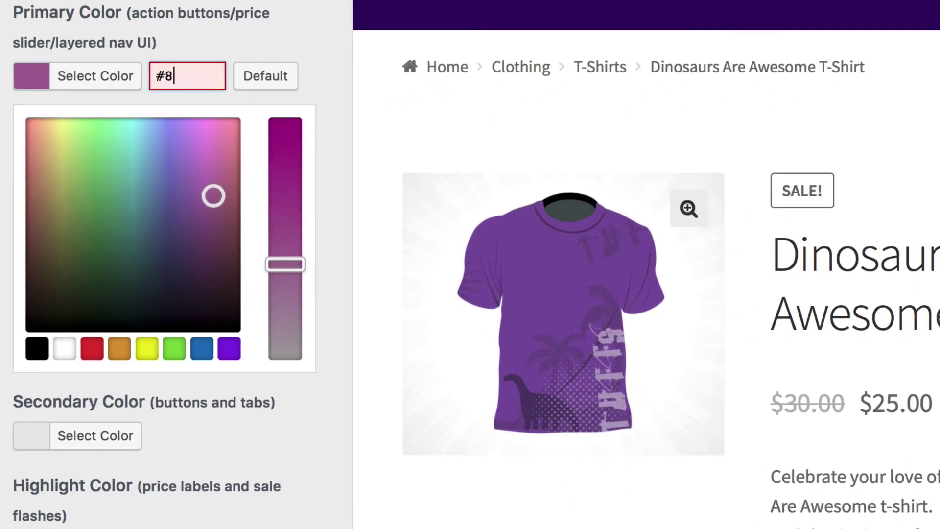
{"action": "type", "text": "224e3"}
{"action": "scroll", "coordinate": [560, 391], "scroll_direction": "down", "scroll_amount": 5}
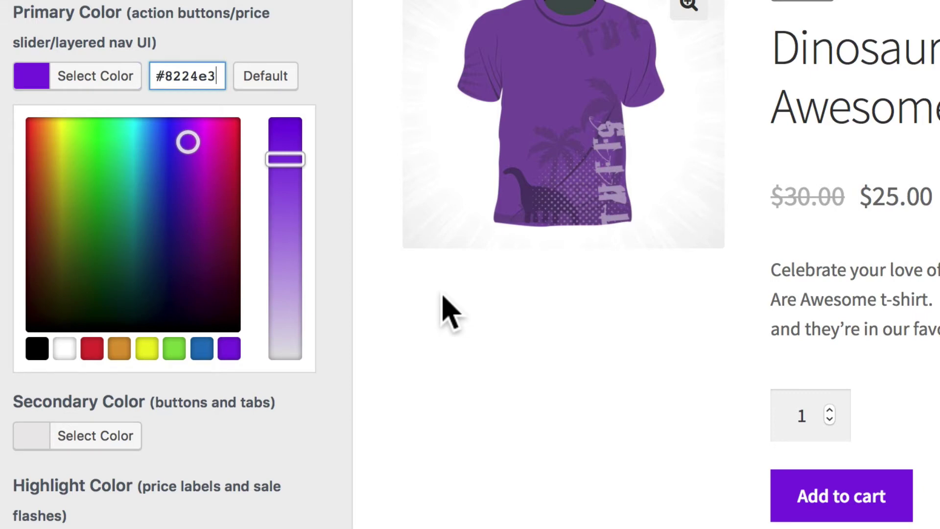
{"action": "scroll", "coordinate": [450, 311], "scroll_direction": "up", "scroll_amount": 1}
{"action": "scroll", "coordinate": [450, 312], "scroll_direction": "down", "scroll_amount": 3}
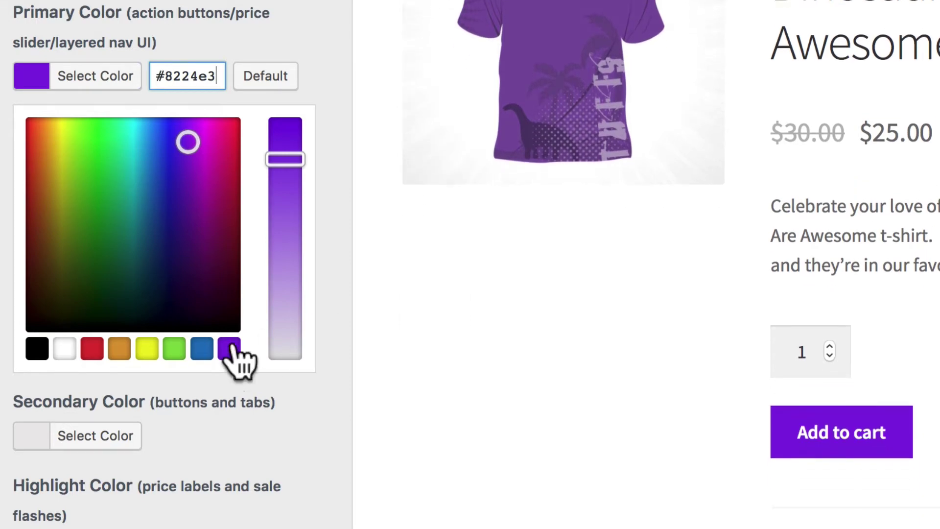
Replace the green #77a464 highlight colour with #c9026f in its hex field
{"action": "scroll", "coordinate": [227, 372], "scroll_direction": "down", "scroll_amount": 5}
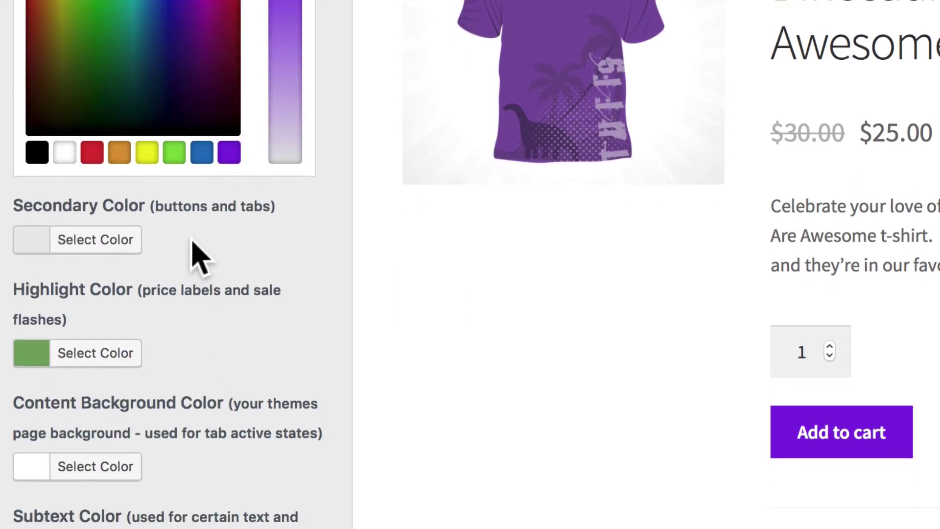
{"action": "scroll", "coordinate": [164, 371], "scroll_direction": "down", "scroll_amount": 1}
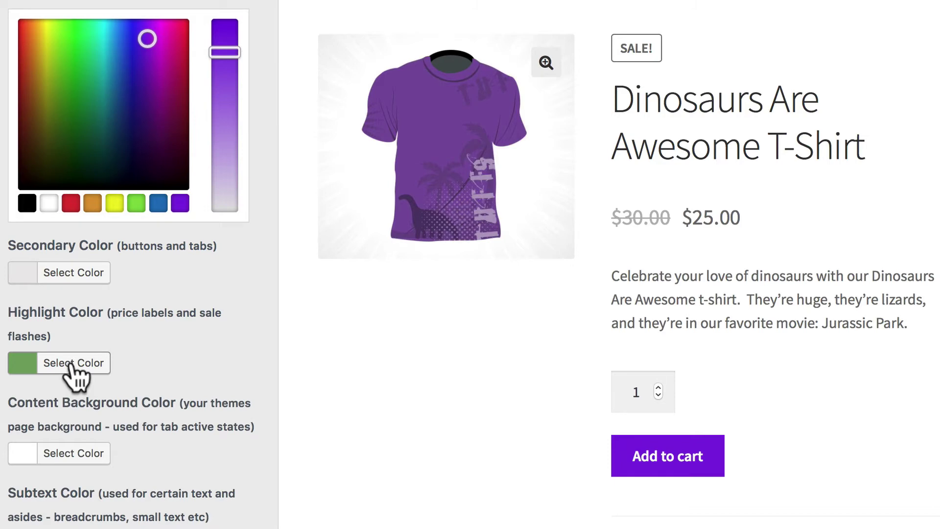
{"action": "left_click", "coordinate": [70, 366]}
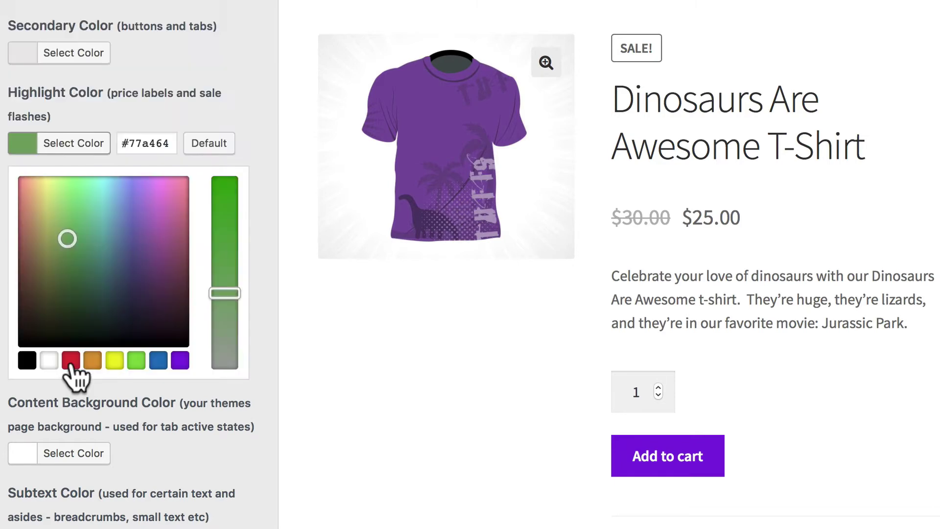
{"action": "left_click", "coordinate": [153, 147]}
{"action": "double_click", "coordinate": [152, 146]}
{"action": "type", "text": "c902"}
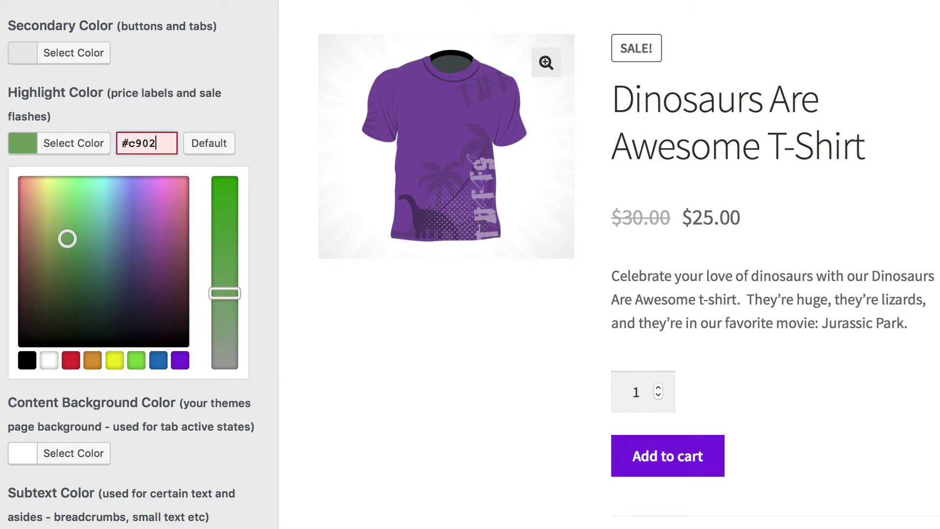
{"action": "type", "text": "6f"}
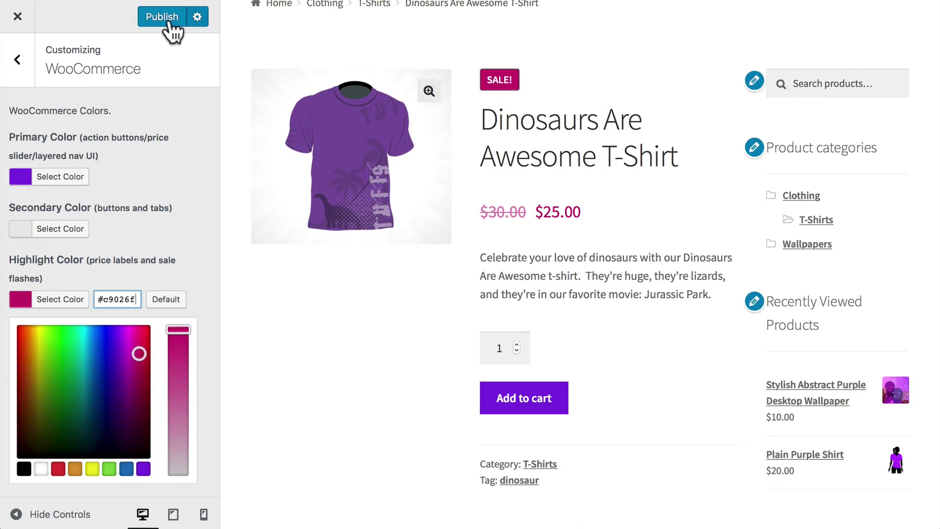
Publish the Customizer changes so the violet and pink colours go live
{"action": "left_click", "coordinate": [165, 18]}
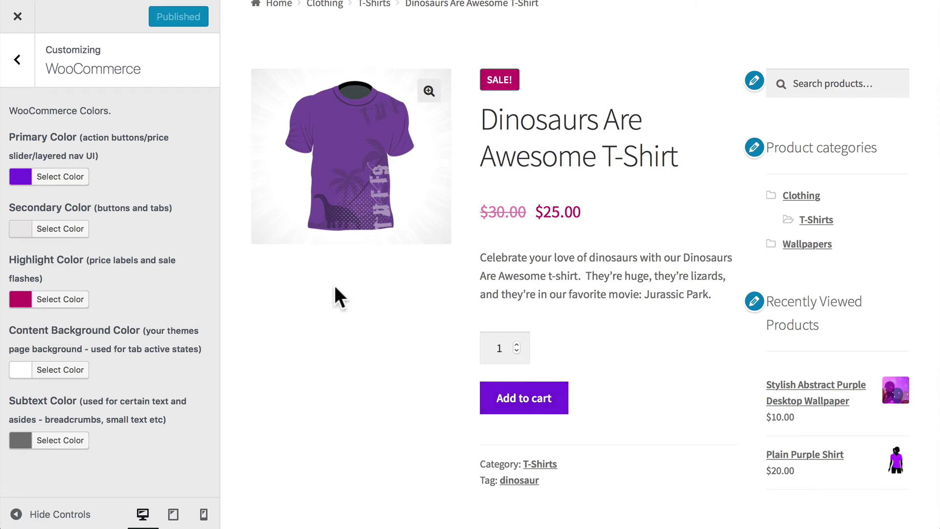
Exit the Customizer and live-preview the Twenty Seventeen theme, scrolling down to its Shop section
{"action": "left_click", "coordinate": [17, 16]}
{"action": "mouse_move", "coordinate": [29, 294]}
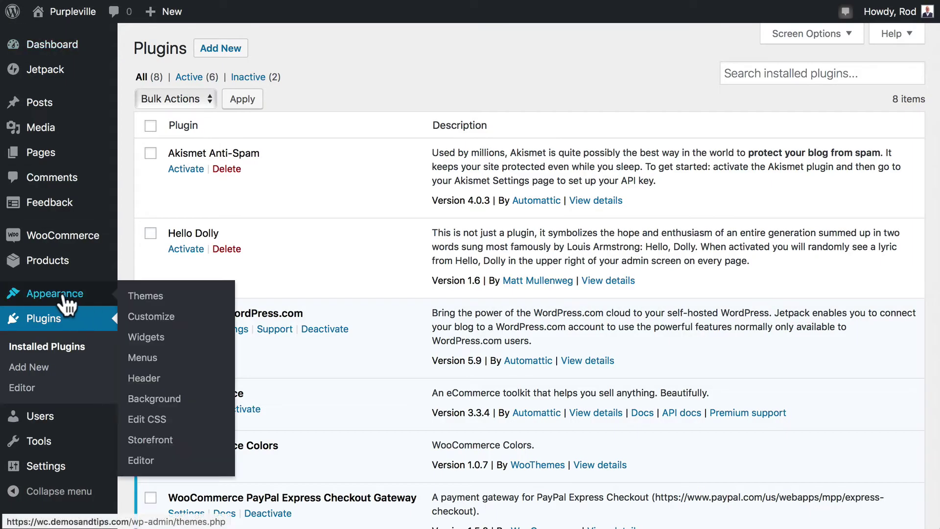
{"action": "left_click", "coordinate": [151, 293]}
{"action": "mouse_move", "coordinate": [740, 252]}
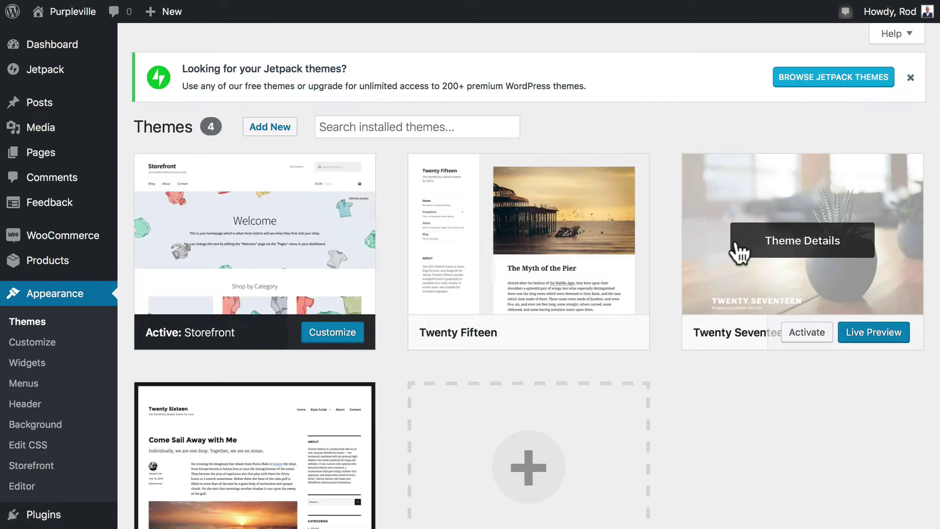
{"action": "left_click", "coordinate": [868, 335]}
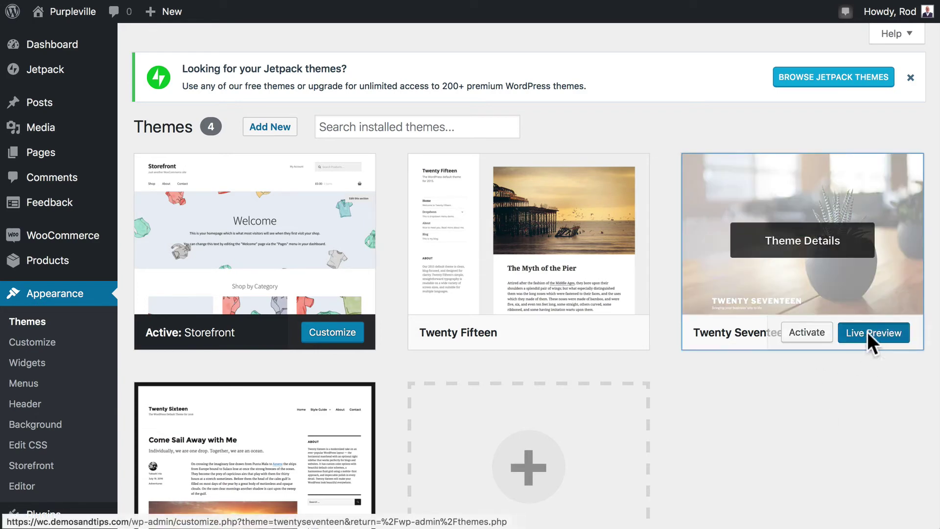
{"action": "left_click", "coordinate": [867, 332]}
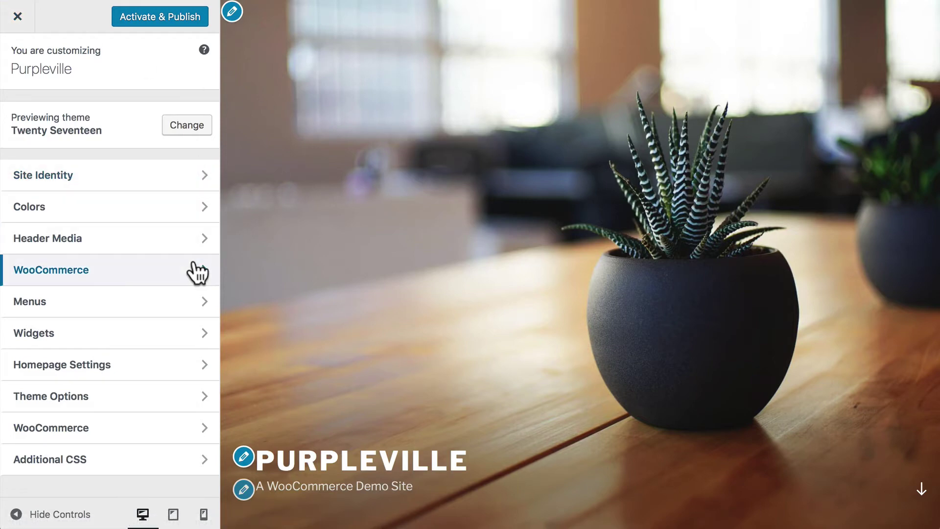
{"action": "scroll", "coordinate": [468, 322], "scroll_direction": "down", "scroll_amount": 9}
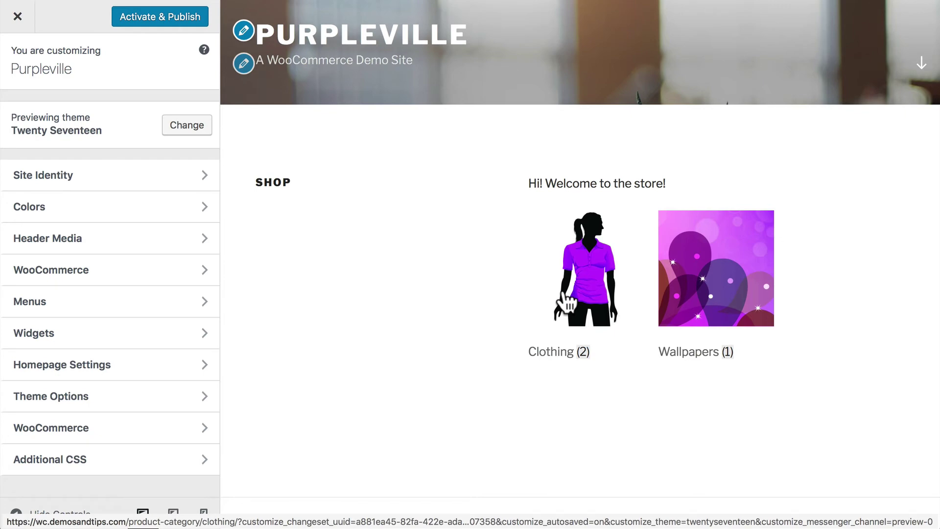
Browse the Wallpapers category in the Twenty Seventeen preview, then show Homepage Settings
{"action": "left_click", "coordinate": [699, 276]}
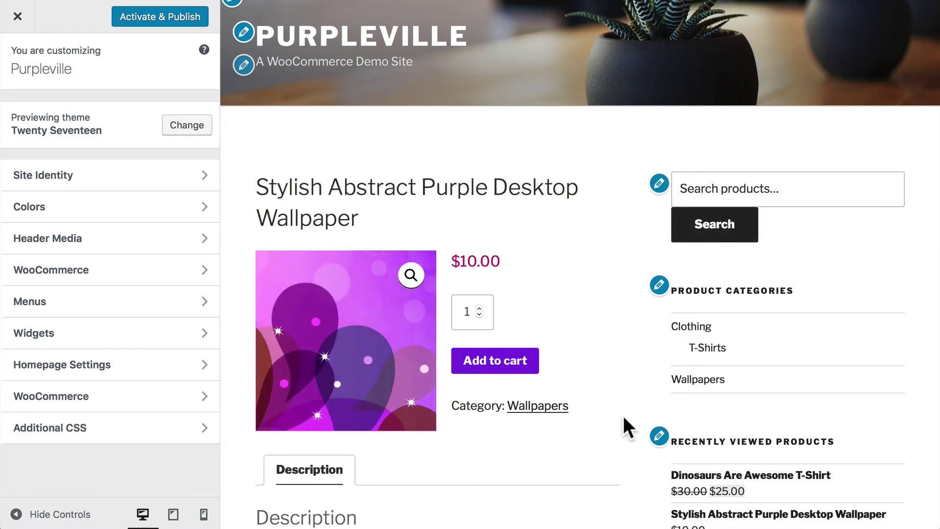
{"action": "scroll", "coordinate": [624, 413], "scroll_direction": "down", "scroll_amount": 3}
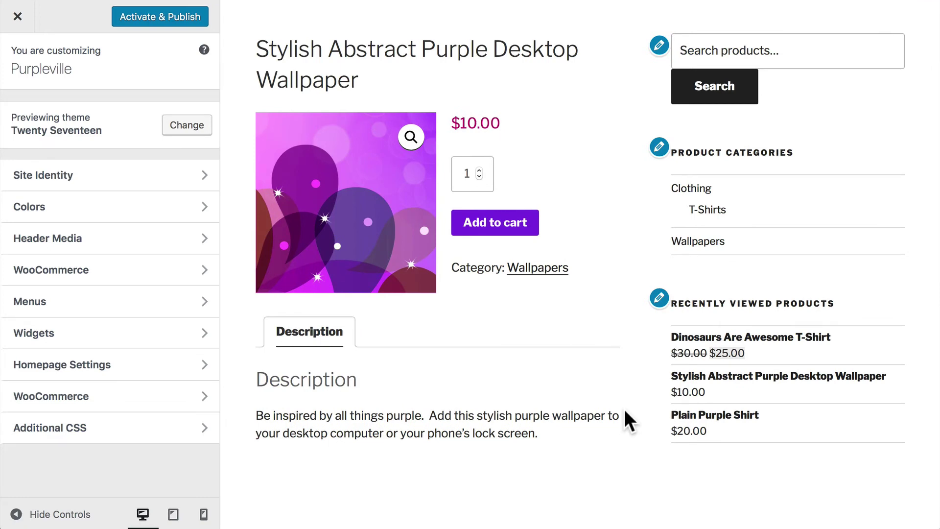
{"action": "scroll", "coordinate": [624, 409], "scroll_direction": "up", "scroll_amount": 2}
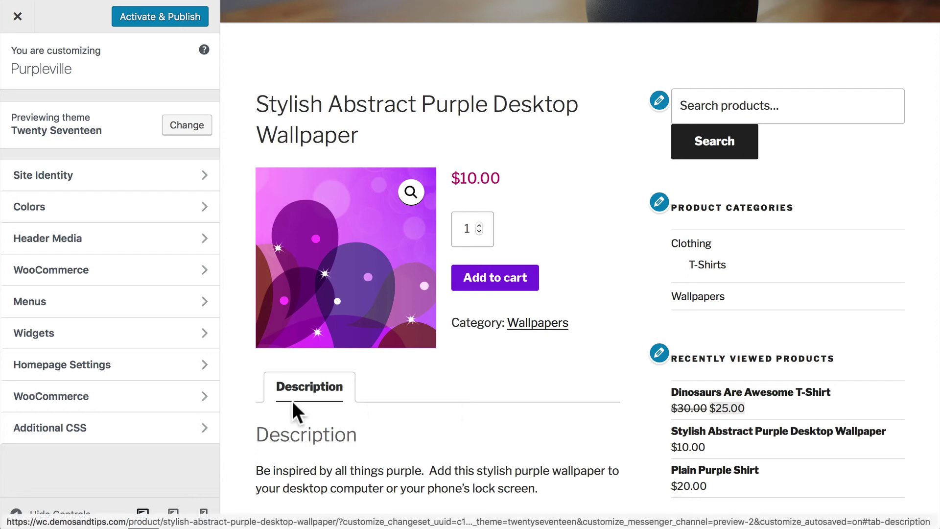
{"action": "left_click", "coordinate": [72, 371]}
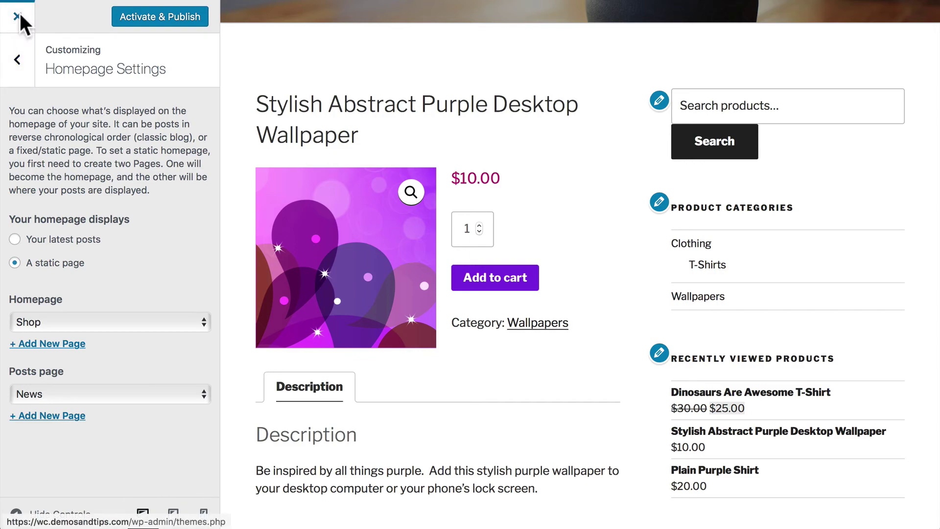
Close the Twenty Seventeen preview without Activate & Publish, keeping Storefront active
{"action": "left_click", "coordinate": [18, 18]}
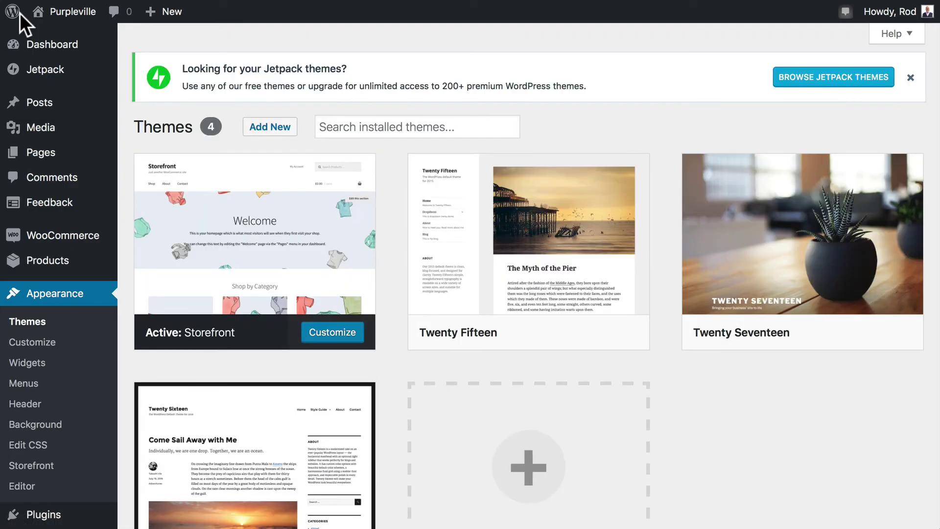